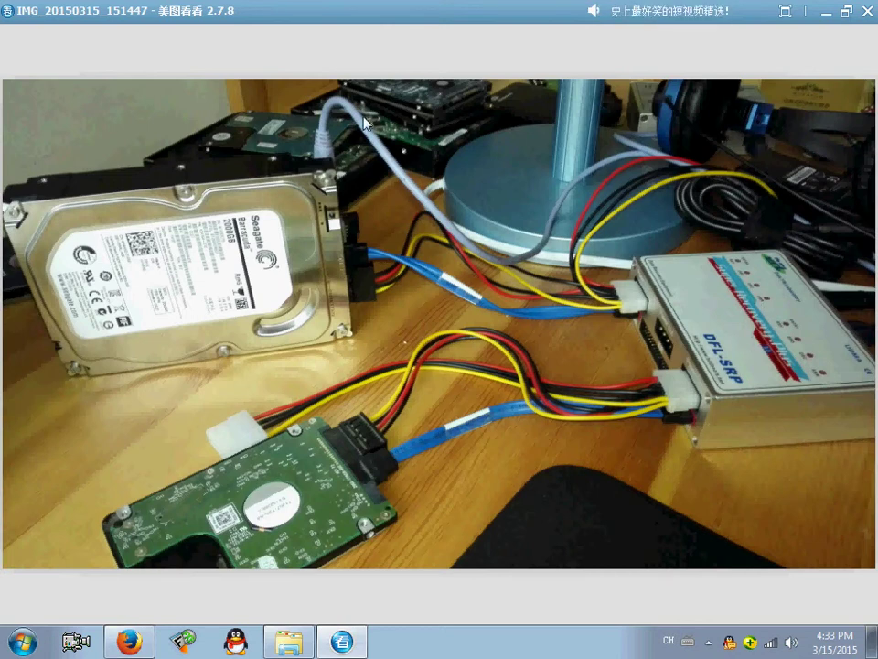
Minimize the photo and folder windows, launch DFL-ST on the SATA0 channel, and power on the connected drive.
click(826, 12)
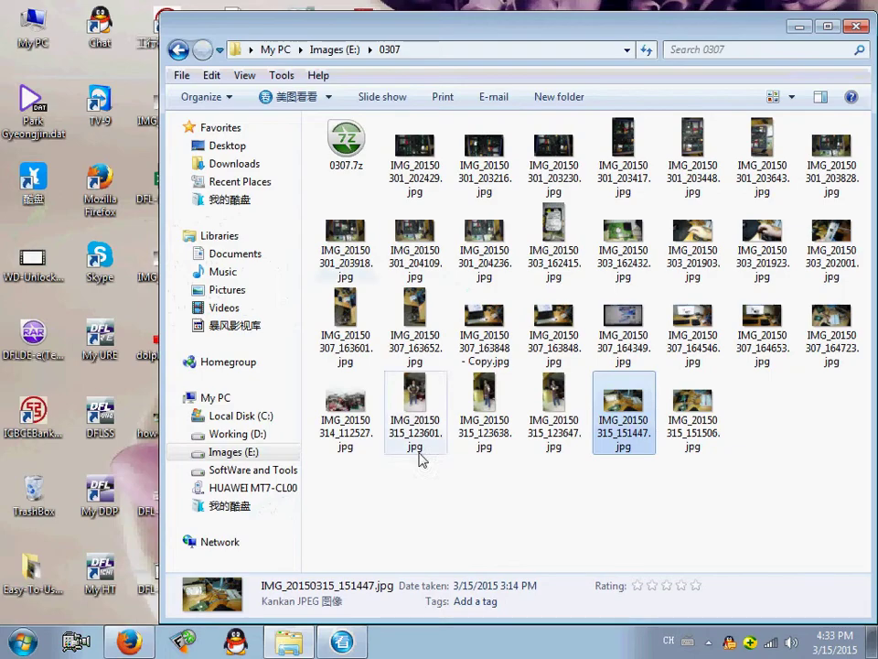
click(801, 27)
double_click(358, 261)
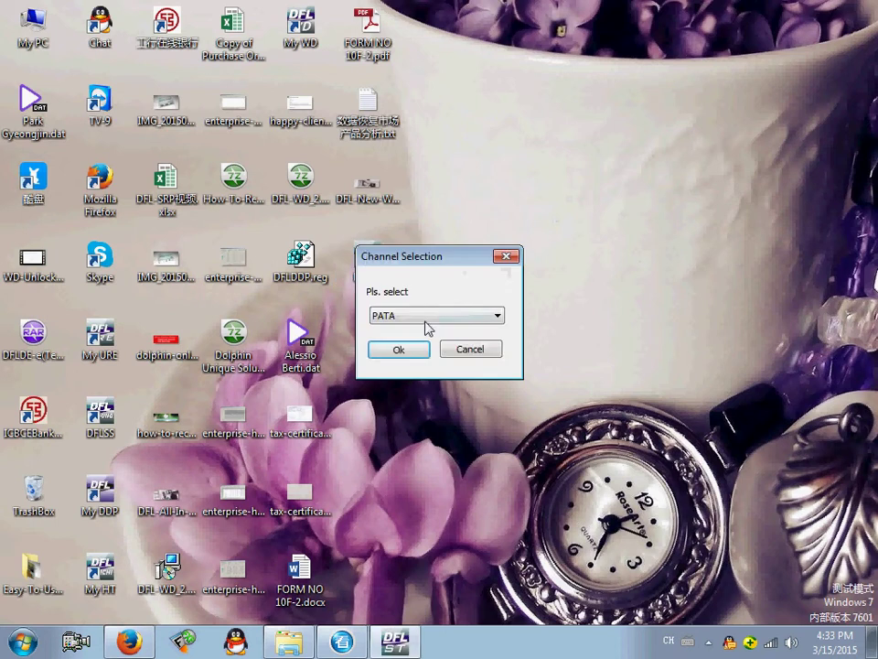
click(428, 320)
click(405, 343)
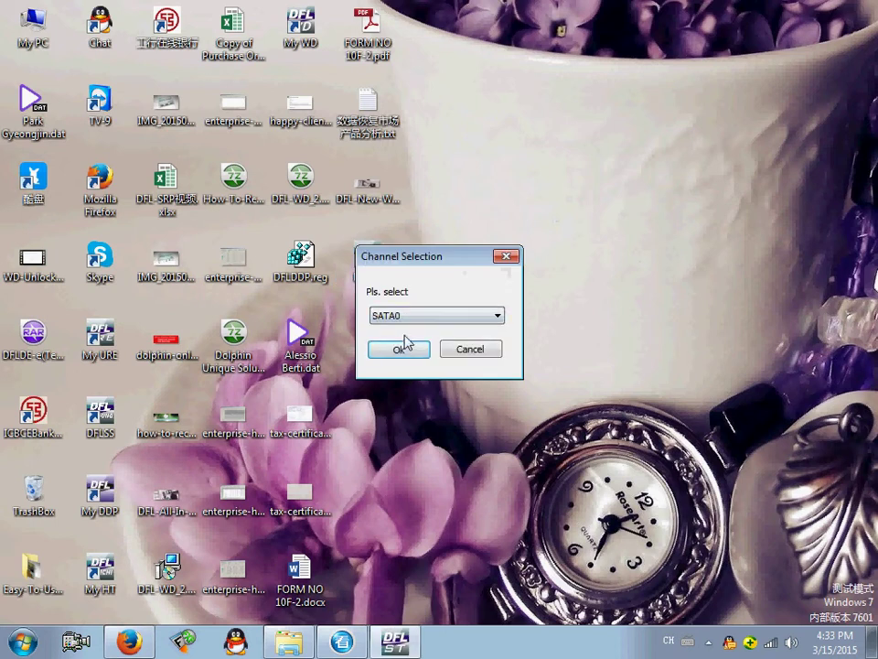
click(399, 353)
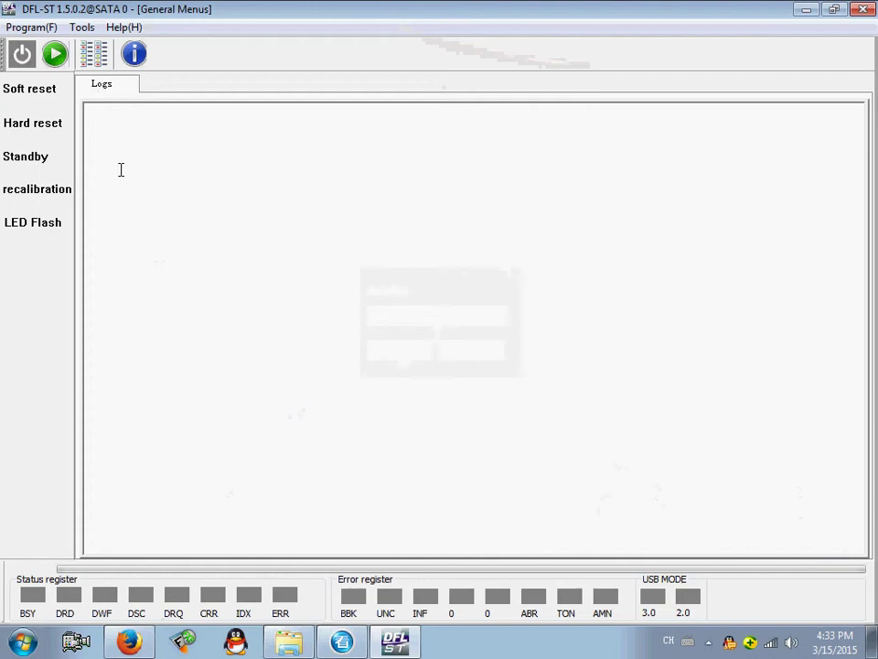
click(22, 58)
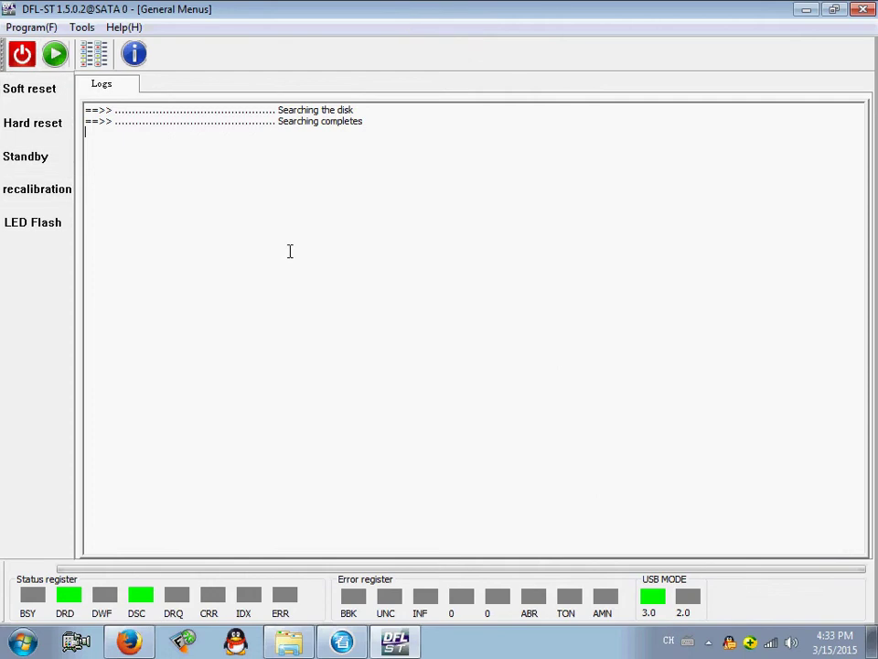
click(92, 55)
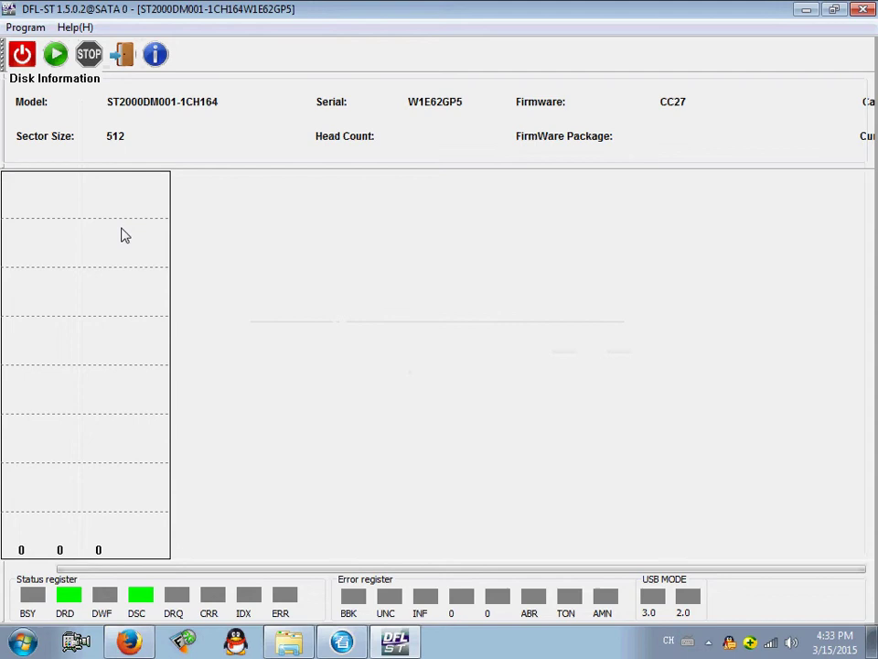
click(55, 55)
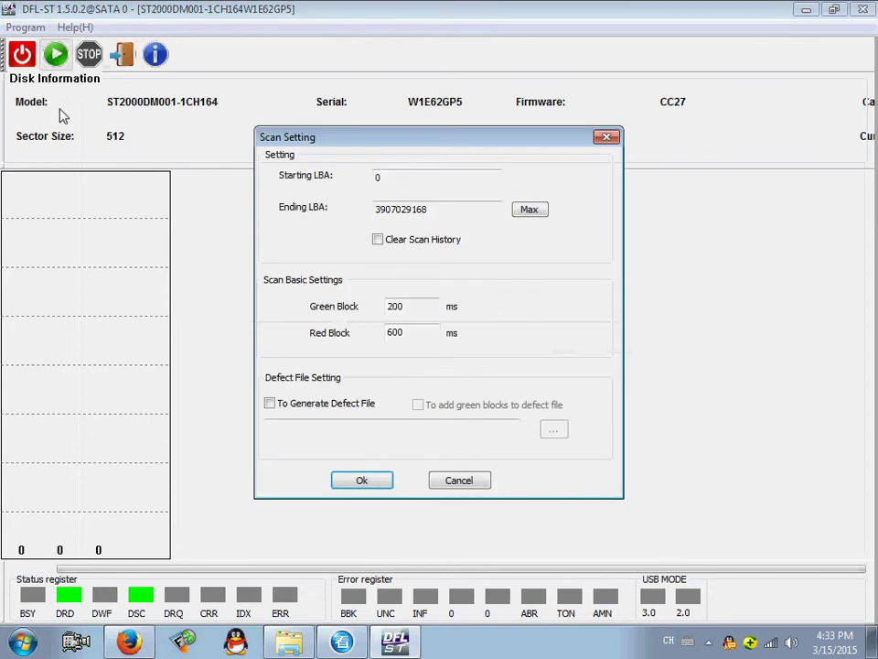
click(364, 477)
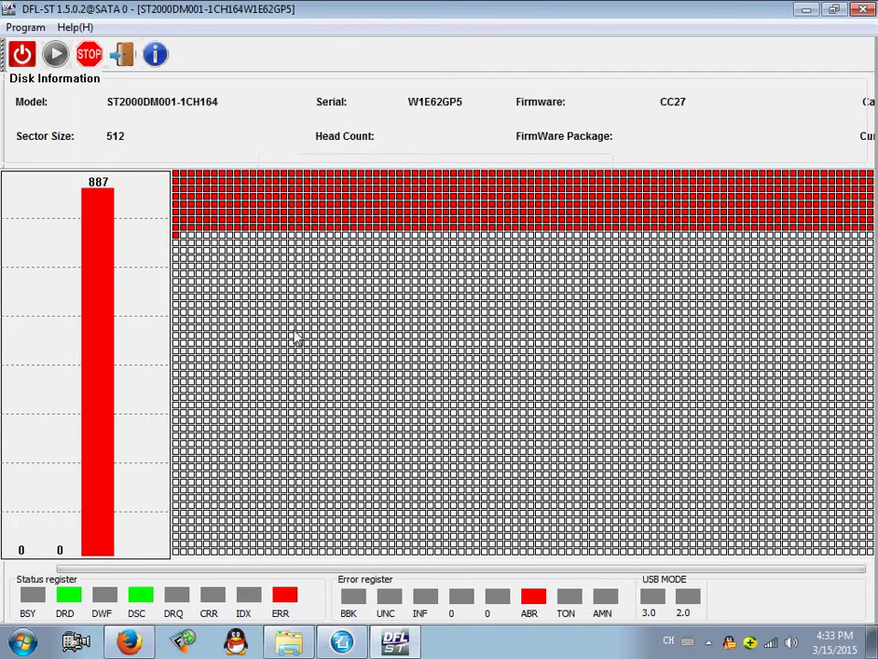
click(89, 56)
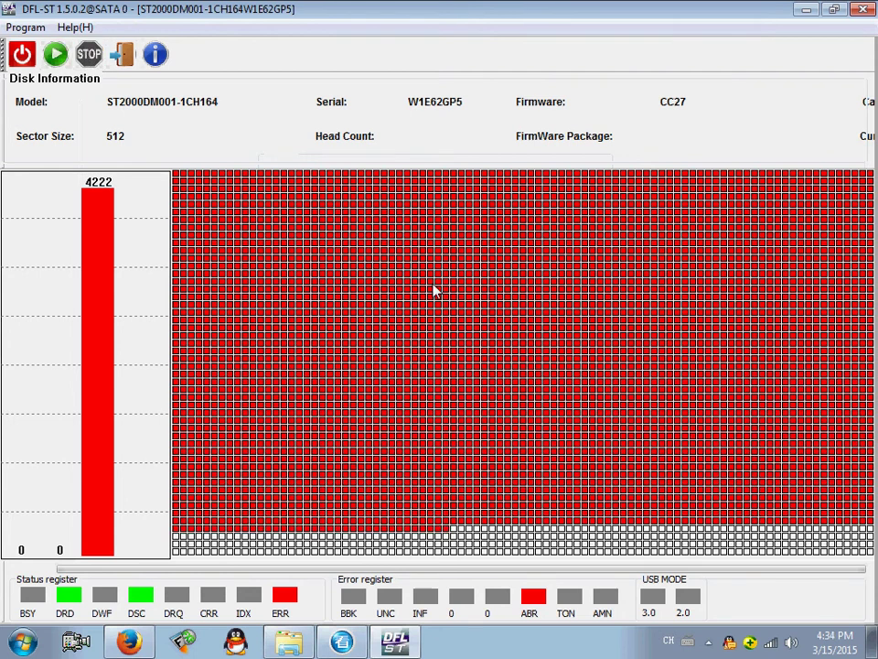
click(121, 57)
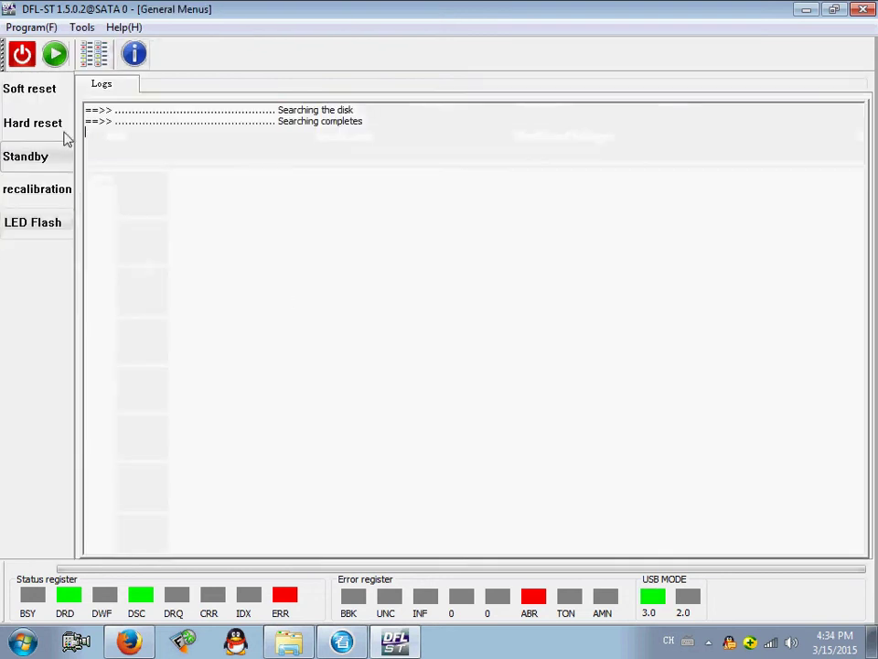
Soft reset the drive and select the F3 disk type for the repair program.
click(34, 98)
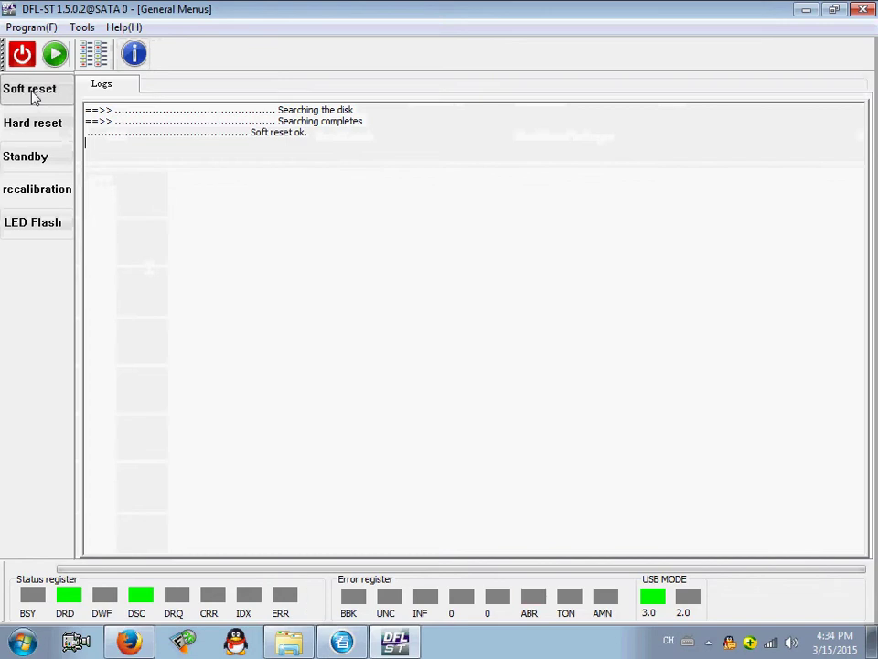
click(545, 360)
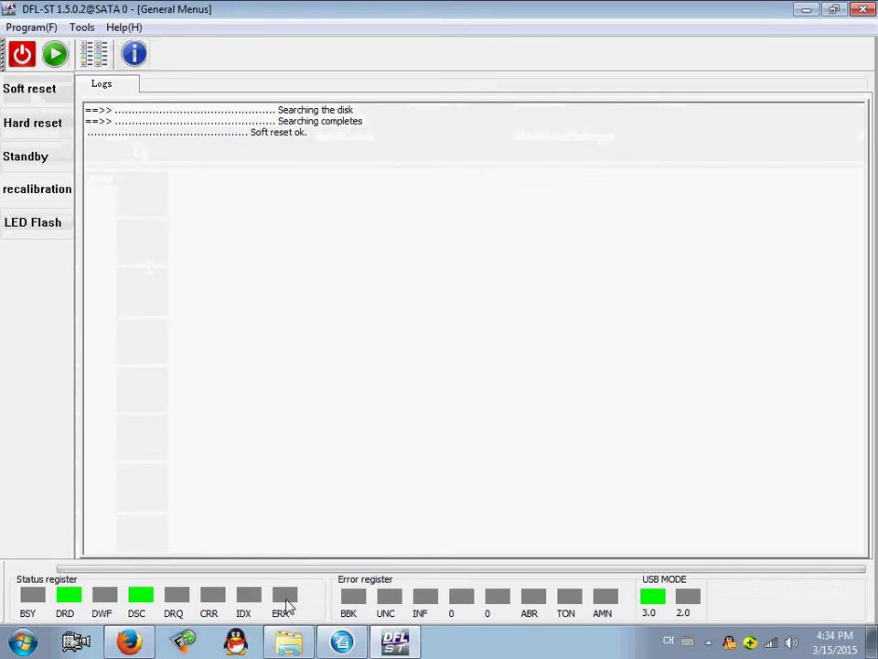
click(55, 54)
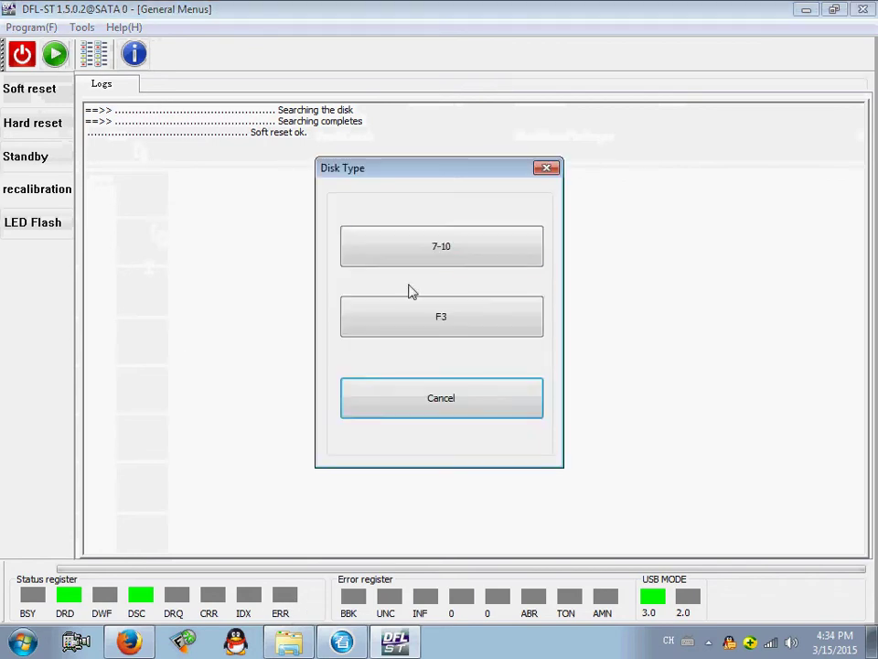
drag(448, 176, 382, 176)
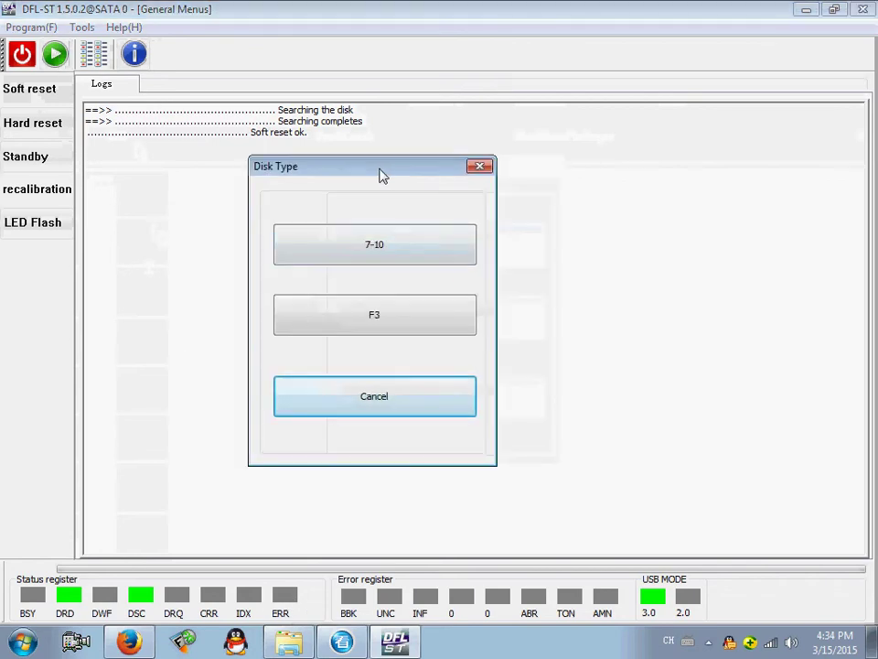
click(406, 326)
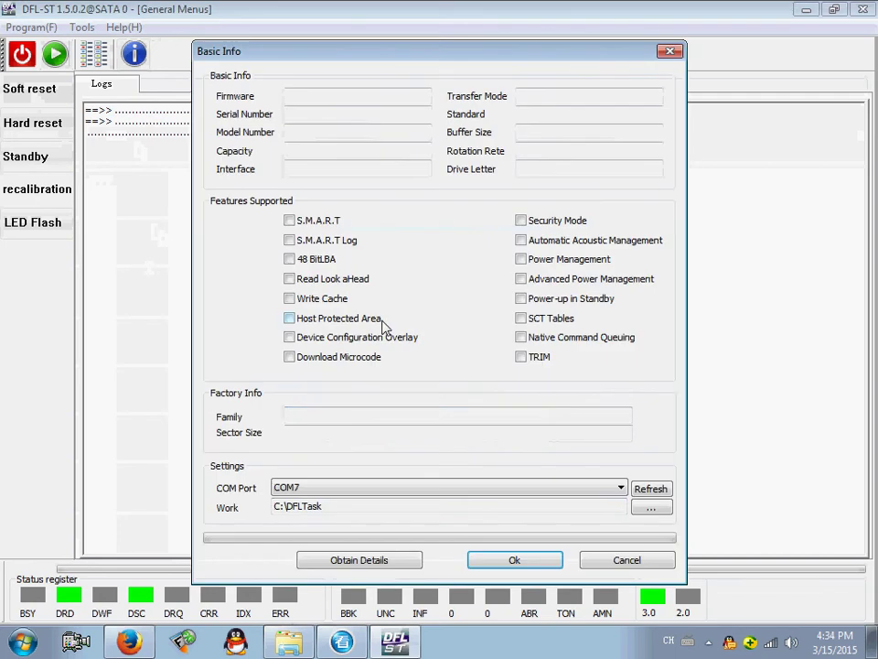
Obtain the drive's basic details and enter the F3 program with COM7 as the COM port.
click(372, 569)
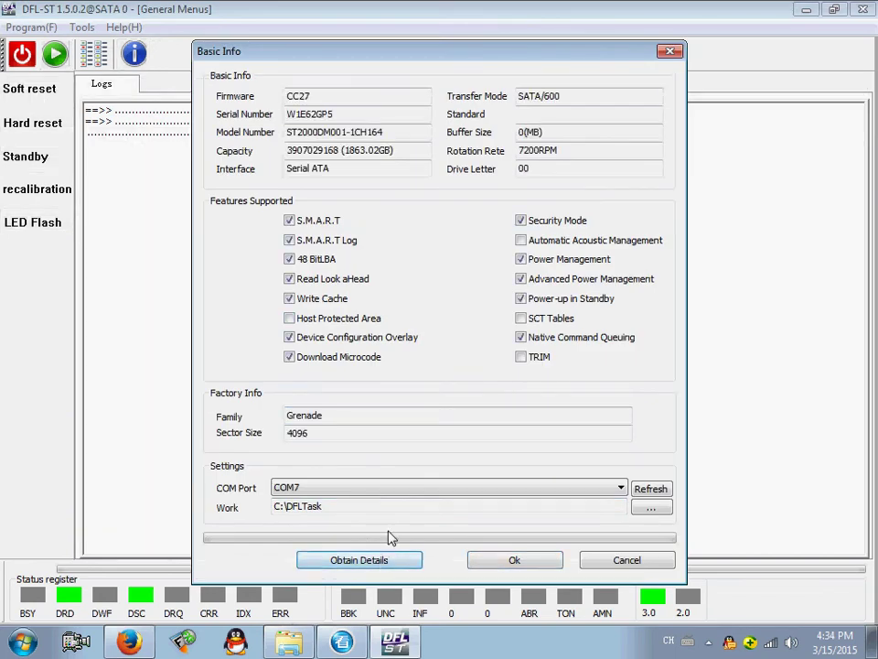
click(435, 492)
click(436, 492)
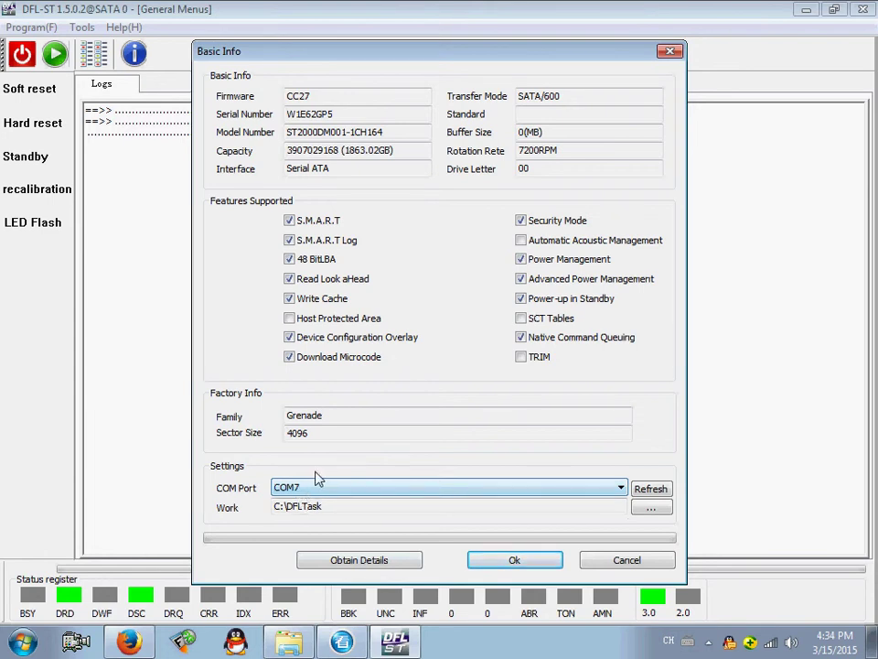
click(508, 562)
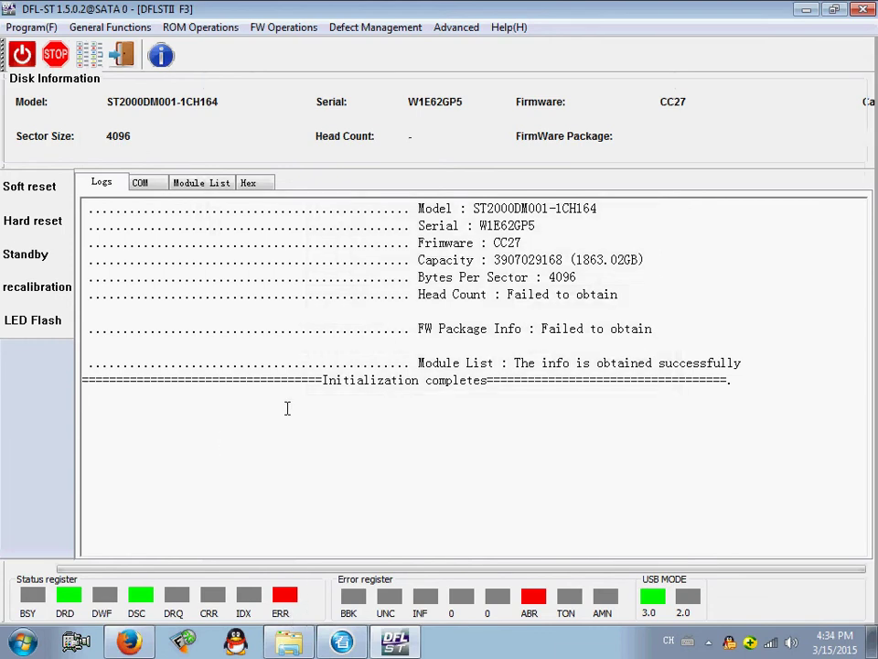
Test the COM terminal by putting the drive in ASCII diagnostic mode, and switch it to ESLIP mode.
click(145, 183)
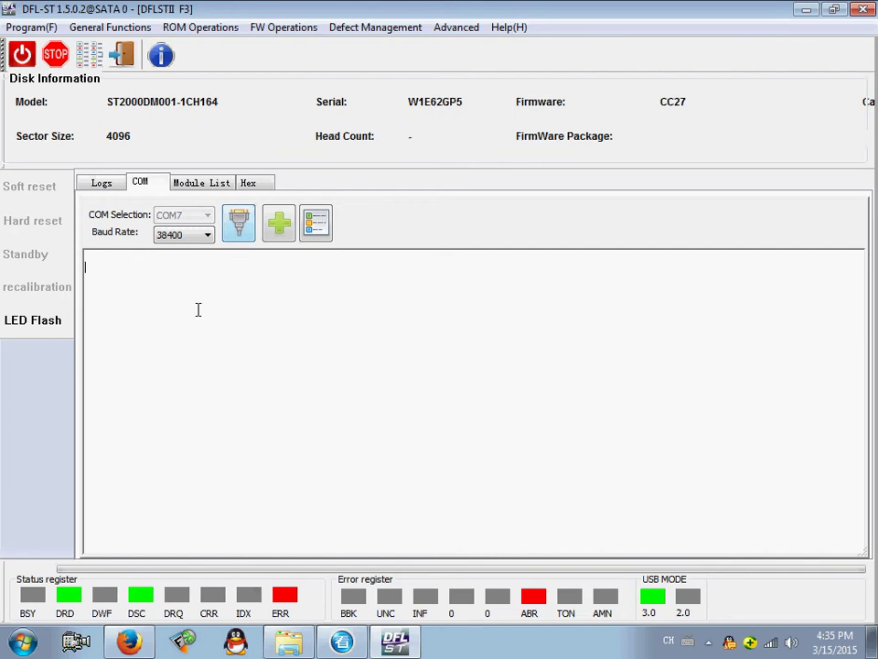
click(104, 255)
key(ctrl+z)
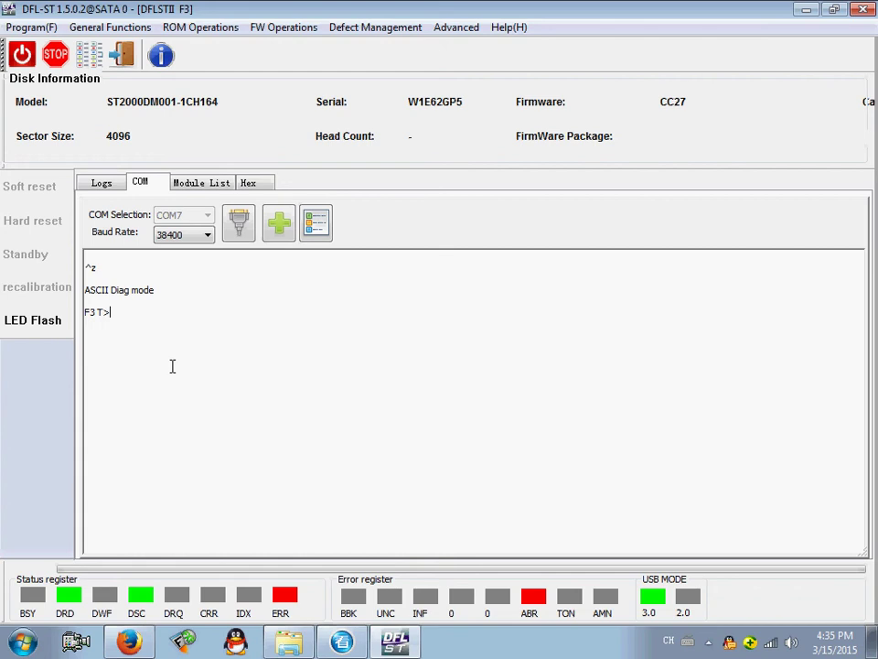
key(ctrl+z)
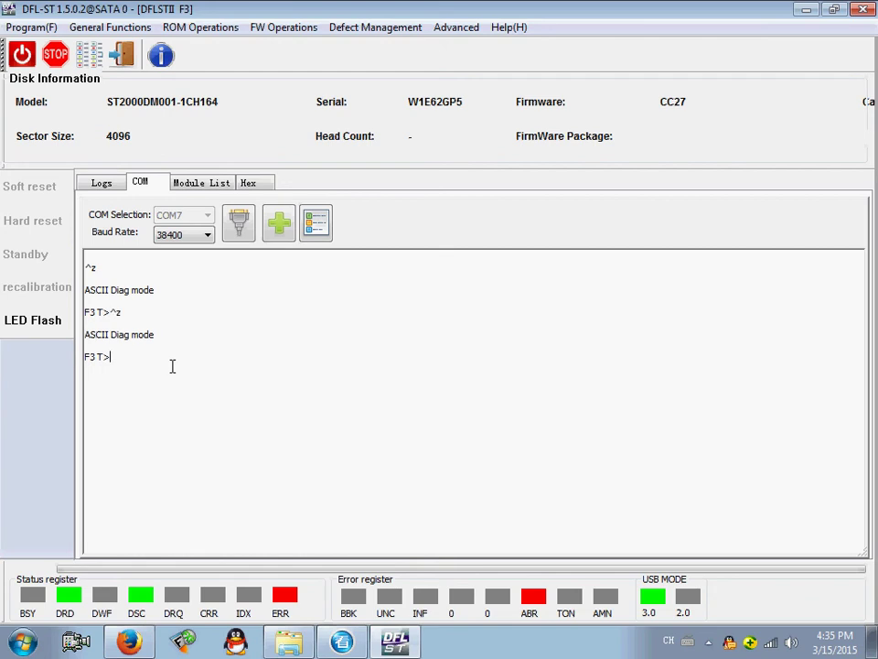
key(ctrl+t)
Run the Remove Password security function on the drive, with the log view open to follow its execution.
click(121, 28)
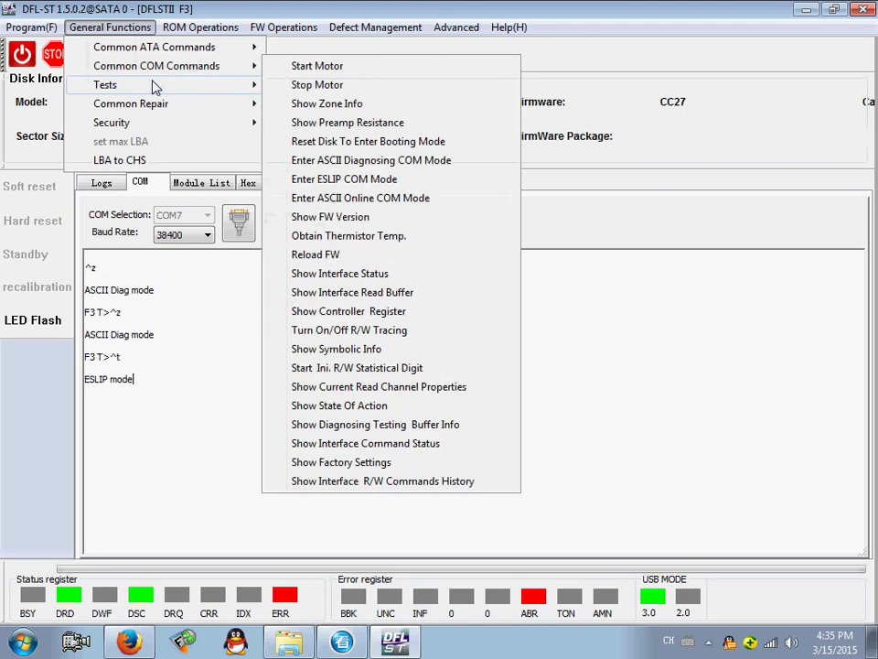
mouse_move(142, 126)
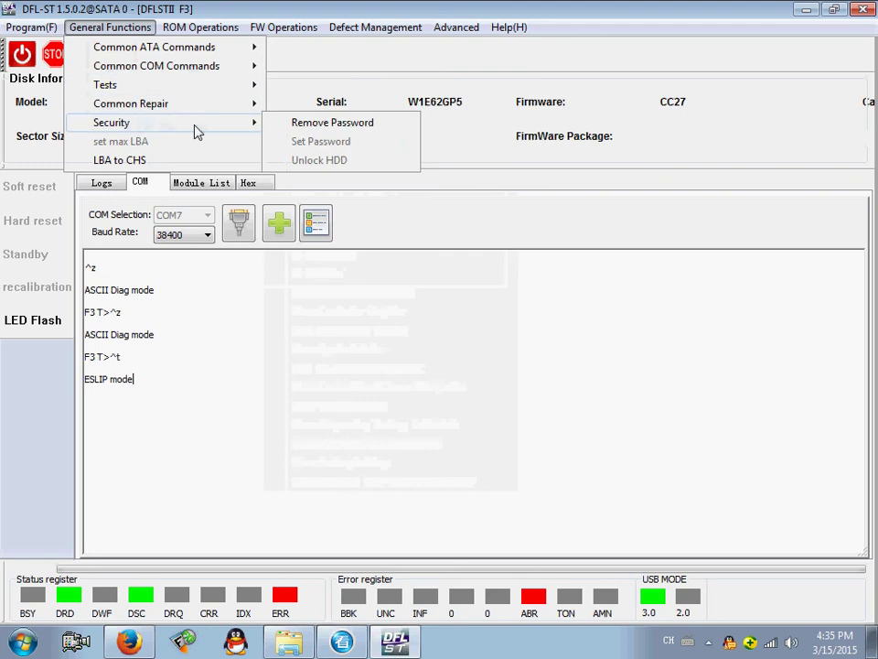
click(333, 124)
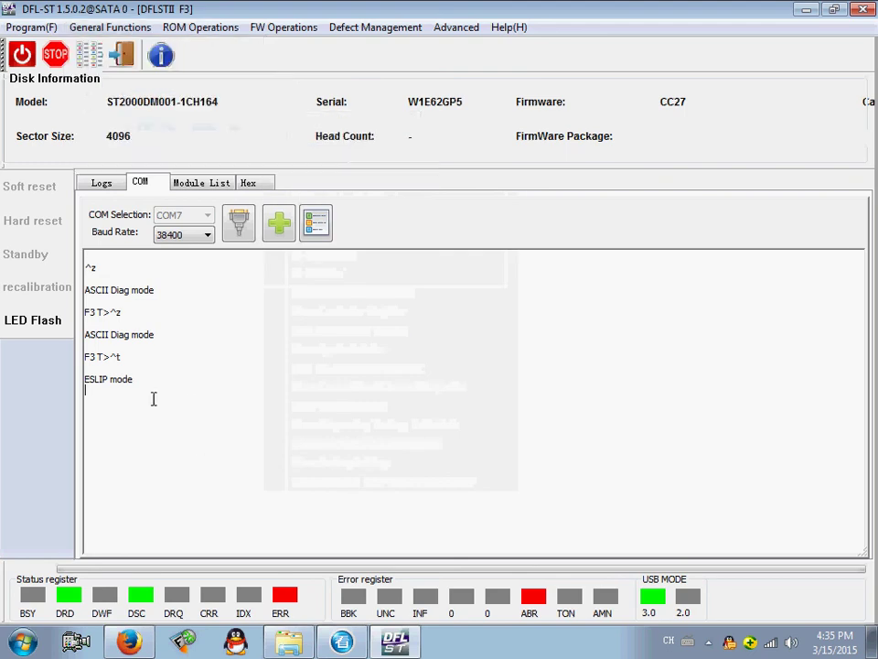
click(110, 186)
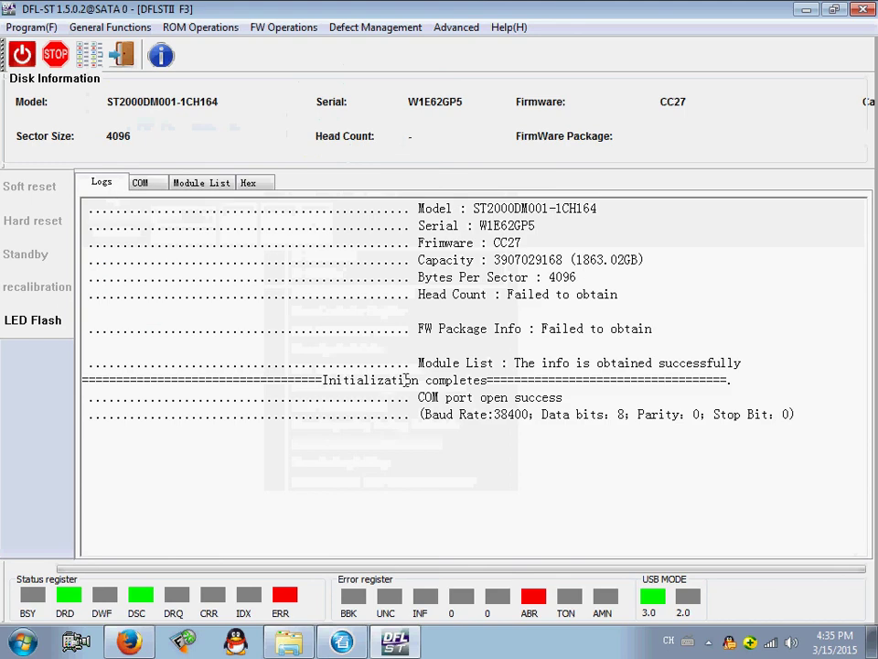
click(109, 26)
mouse_move(119, 123)
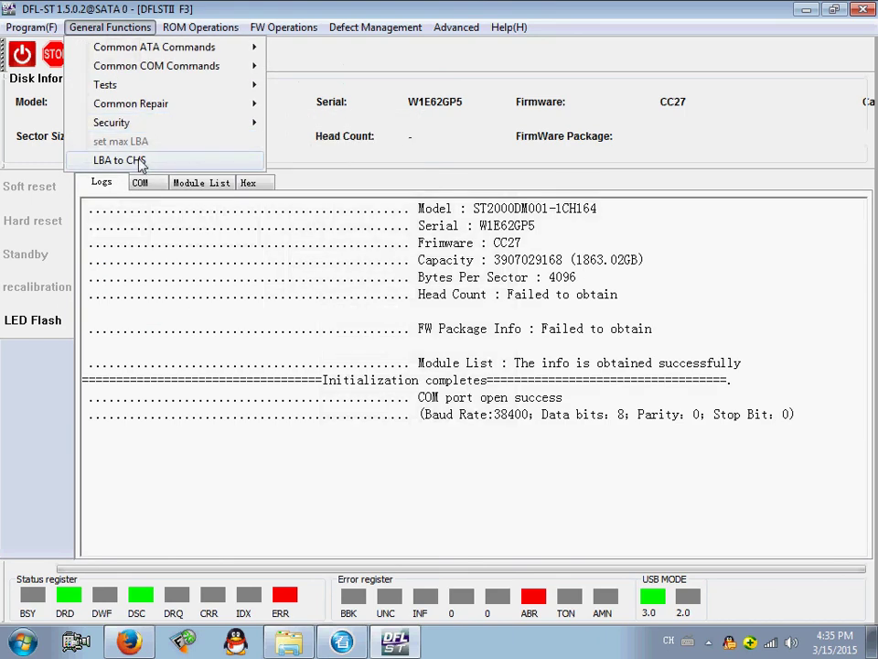
mouse_move(153, 131)
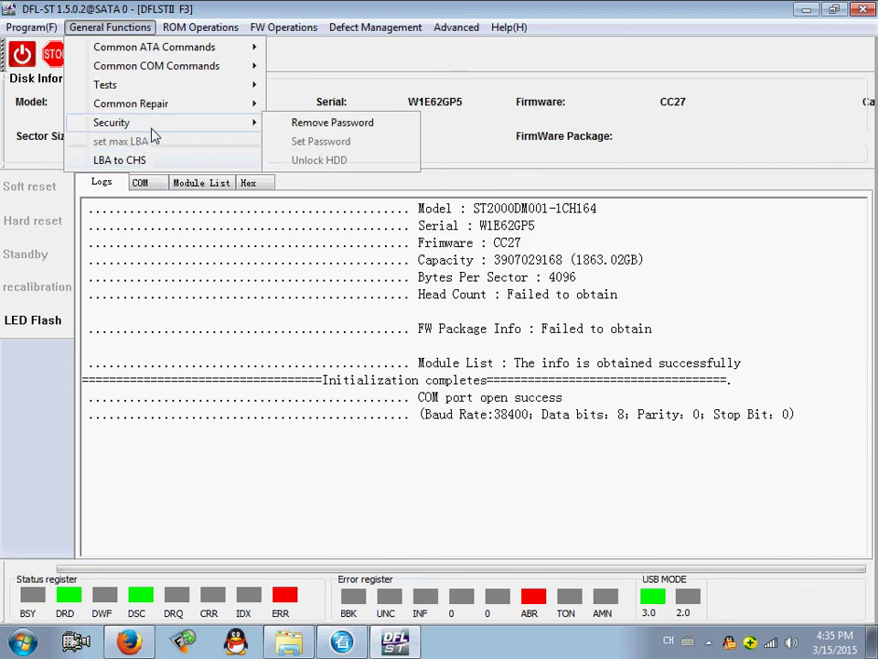
click(332, 125)
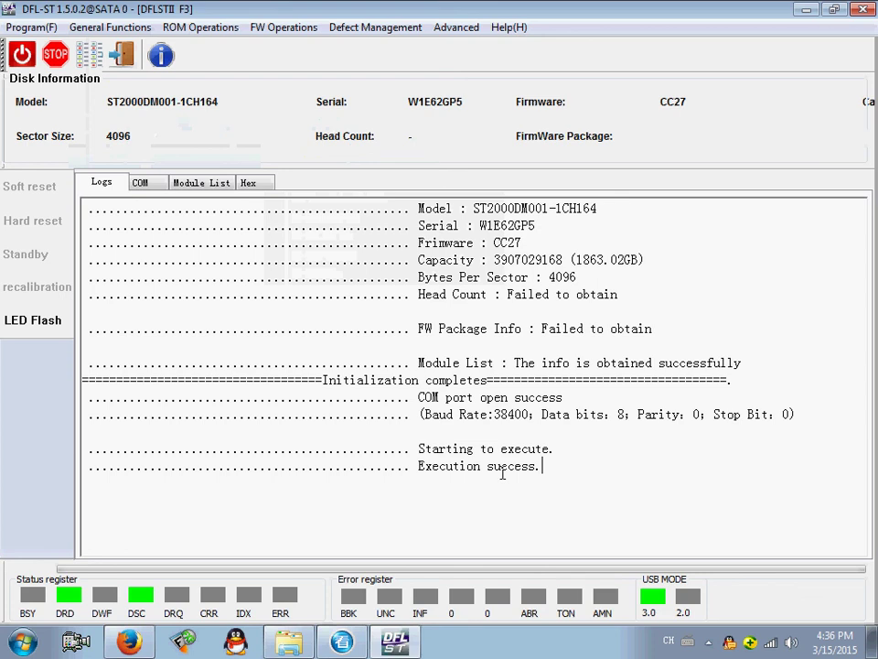
click(86, 57)
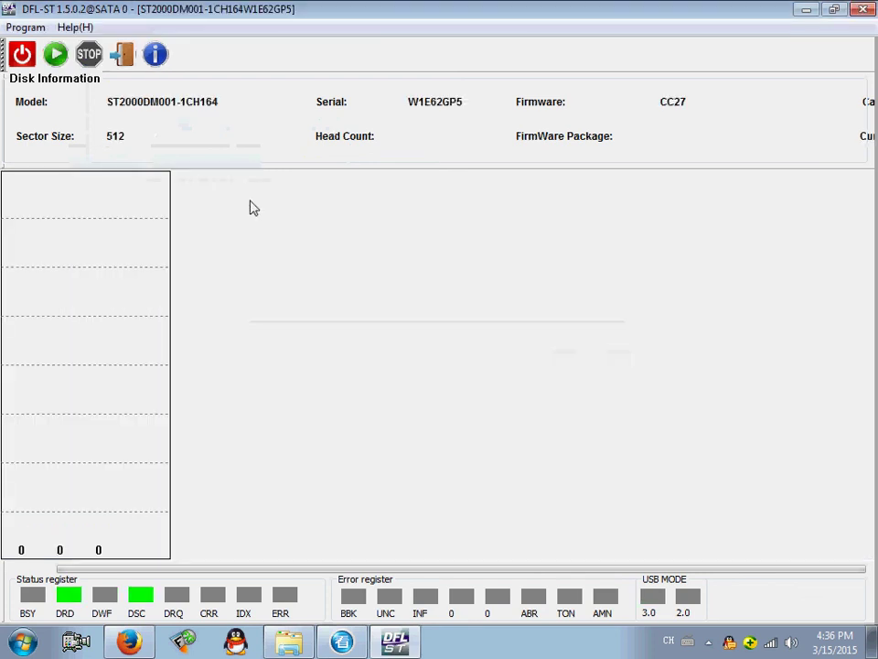
click(54, 54)
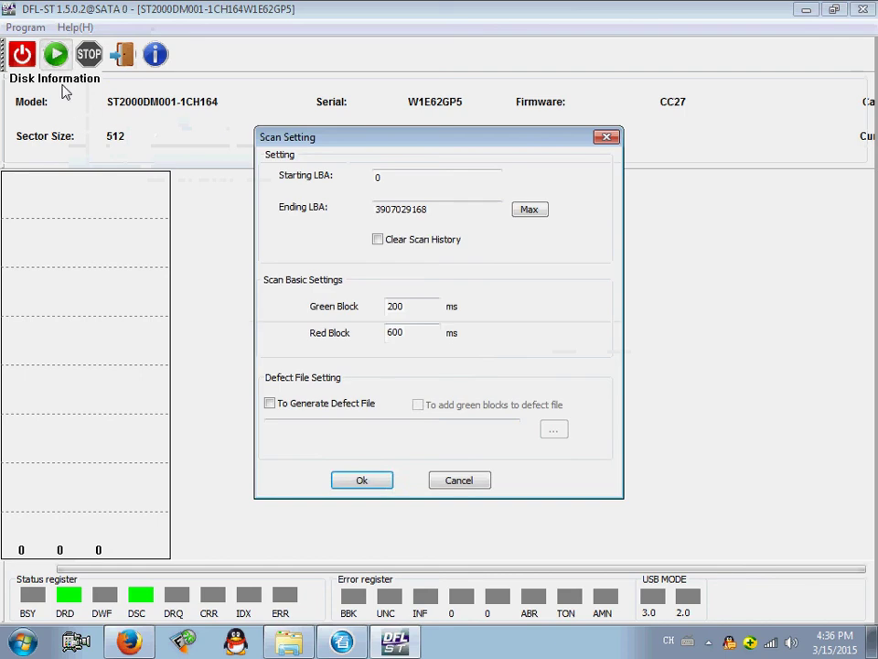
click(379, 482)
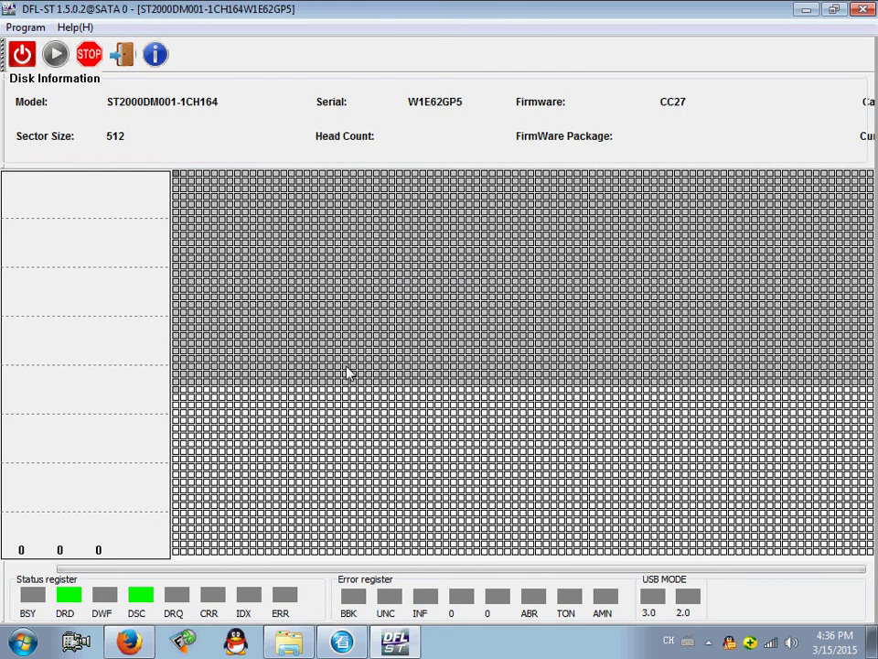